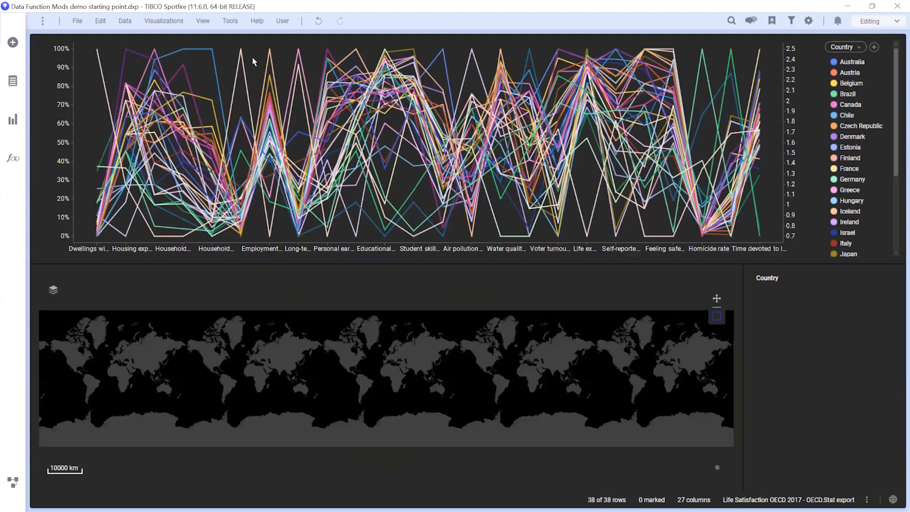
Collapse the menu bar and hide the row and column details in the status bar.
{"action": "left_click", "coordinate": [43, 21]}
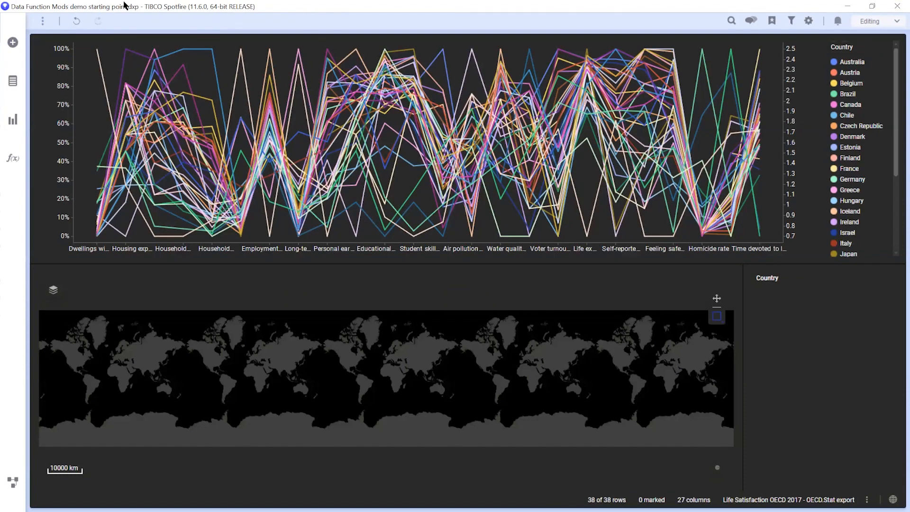
{"action": "left_click", "coordinate": [867, 499]}
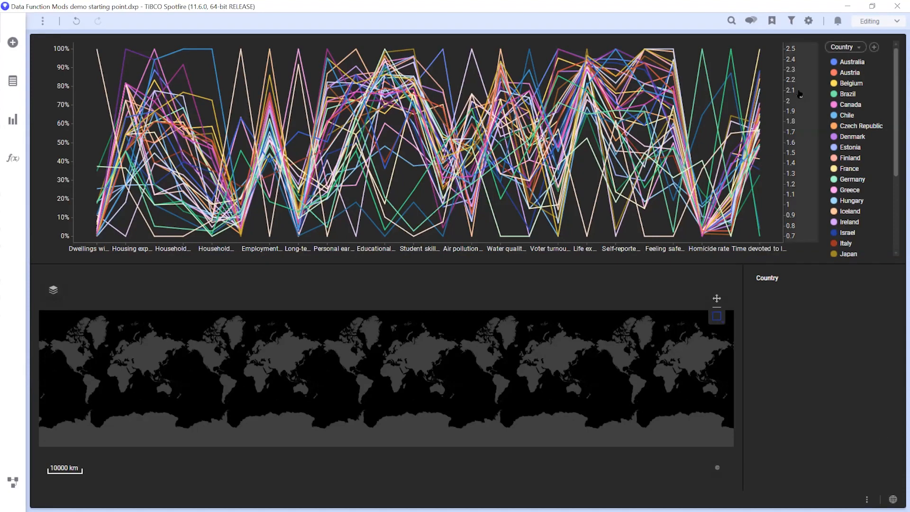
Mark Belgium with Brazil, and Finland with France, in the line chart legend to inspect their lines and map areas.
{"action": "left_click", "coordinate": [861, 86]}
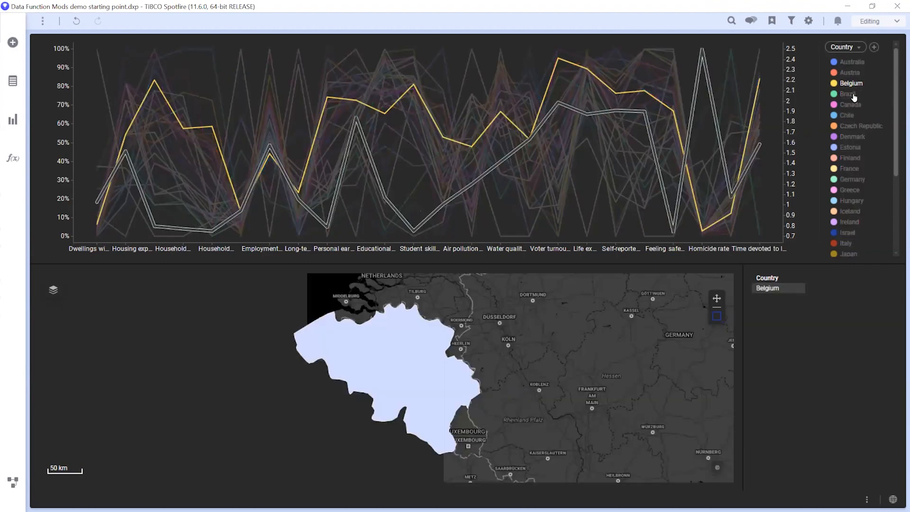
{"action": "left_click", "coordinate": [859, 95], "text": "ctrl"}
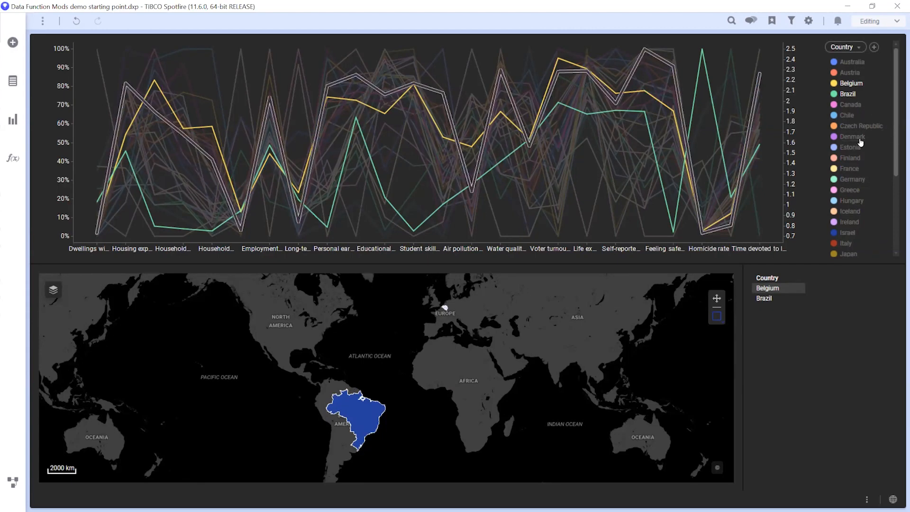
{"action": "left_click", "coordinate": [853, 159]}
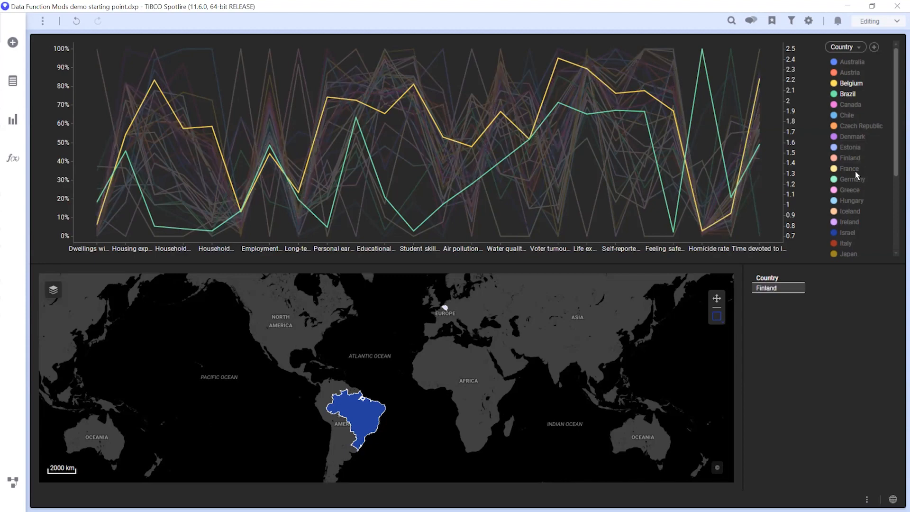
{"action": "left_click", "coordinate": [853, 170], "text": "ctrl"}
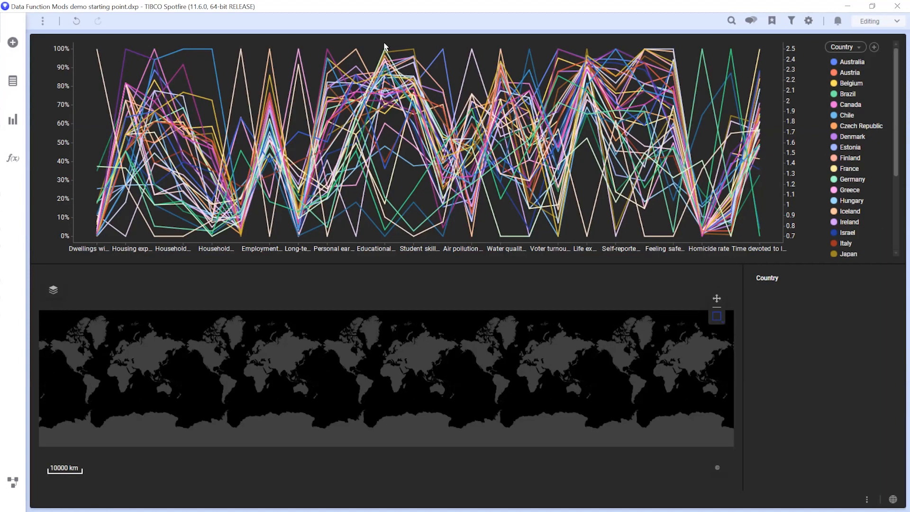
Start the Cluster data function and choose every available Life Satisfaction column except Year as its input_data.
{"action": "left_click", "coordinate": [14, 159]}
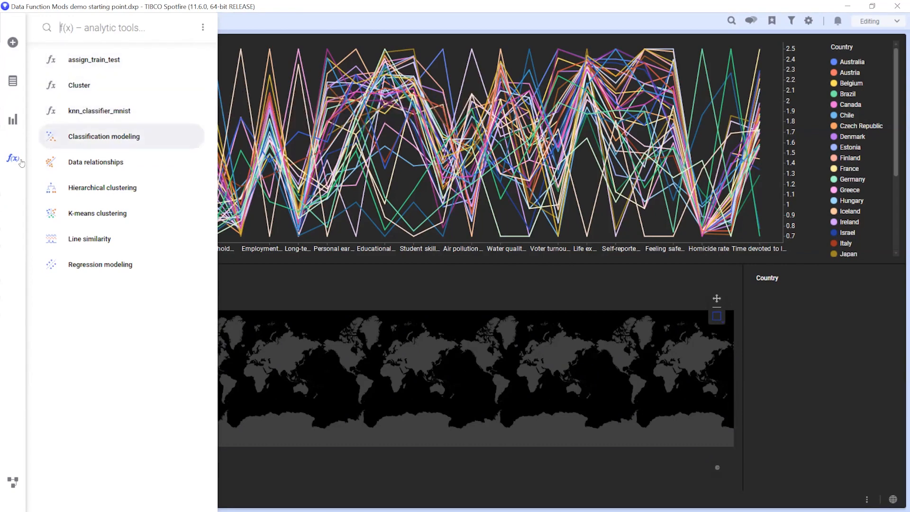
{"action": "mouse_move", "coordinate": [79, 89]}
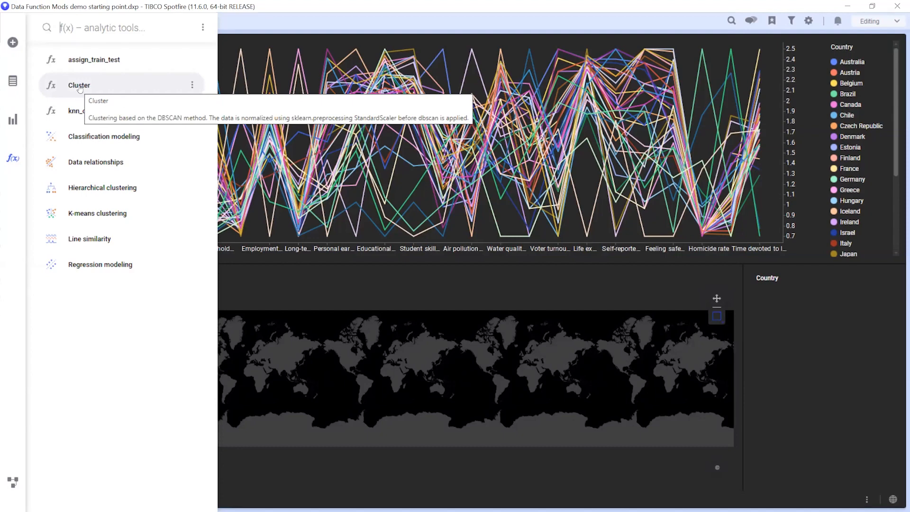
{"action": "left_click", "coordinate": [79, 87]}
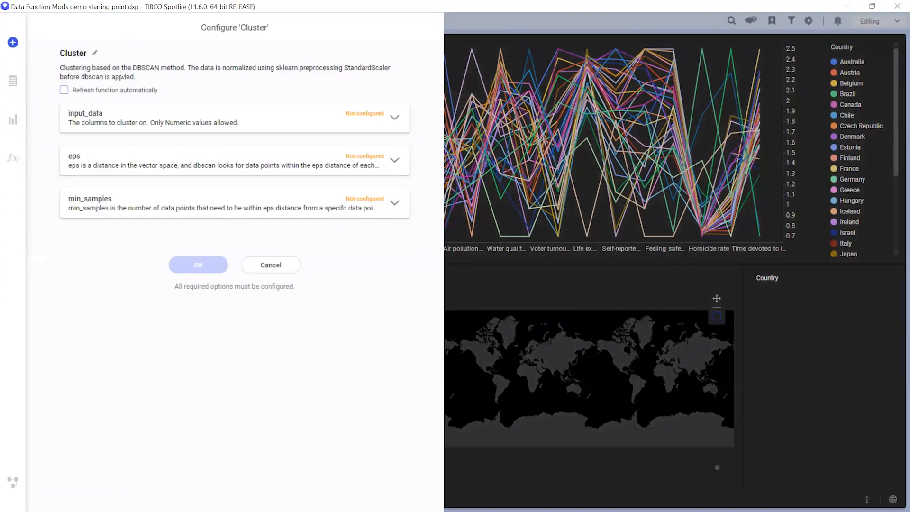
{"action": "left_click", "coordinate": [394, 120]}
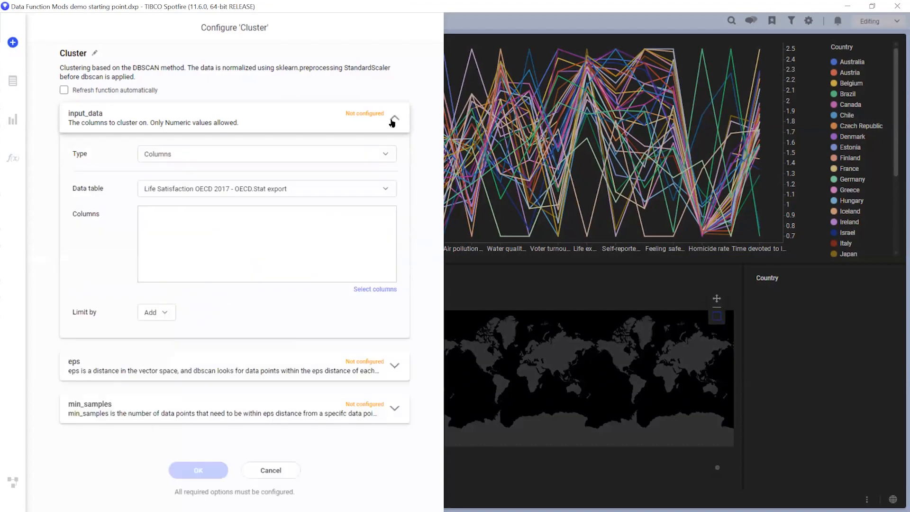
{"action": "left_click", "coordinate": [365, 290]}
{"action": "left_click", "coordinate": [399, 205]}
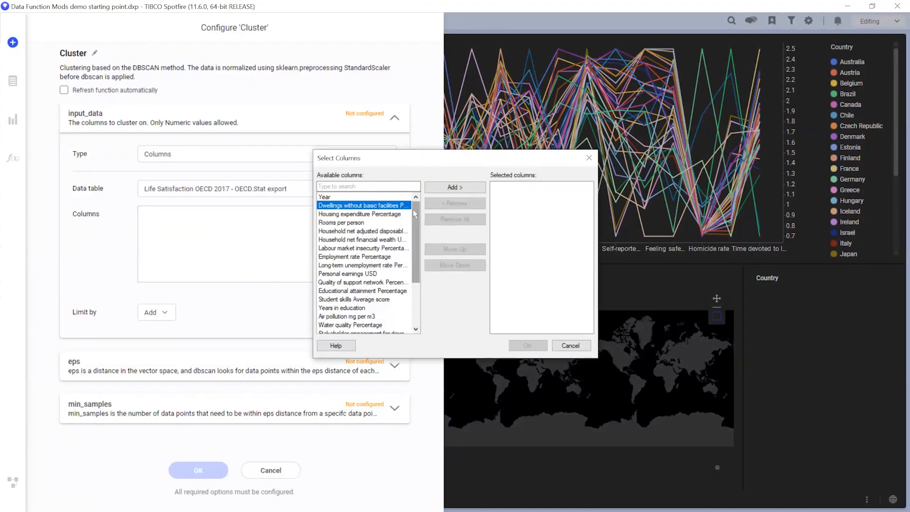
{"action": "scroll", "coordinate": [417, 208], "scroll_direction": "down", "scroll_amount": 3}
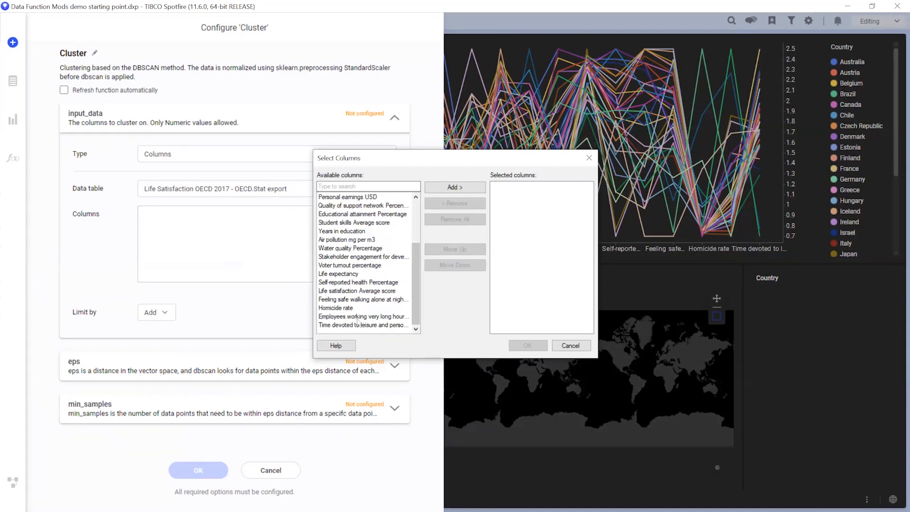
{"action": "left_click", "coordinate": [363, 318], "text": "shift"}
{"action": "left_click", "coordinate": [461, 189]}
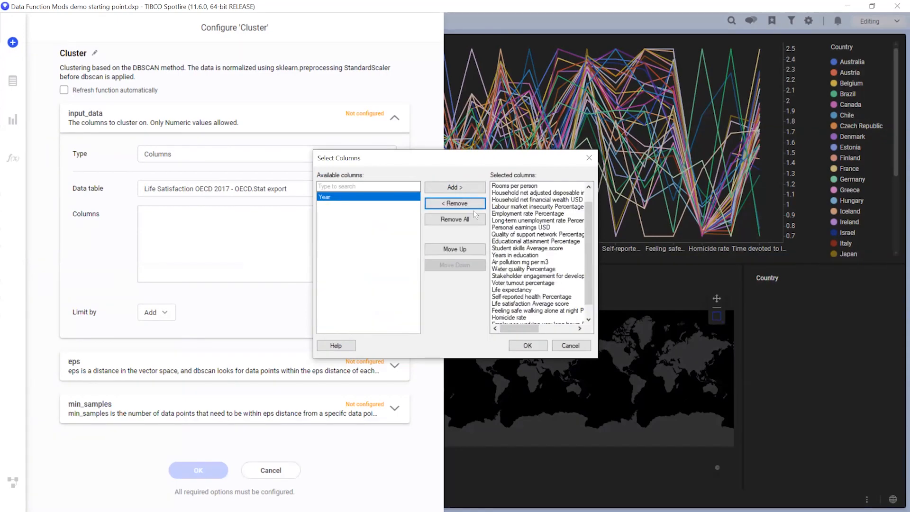
{"action": "left_click", "coordinate": [529, 347]}
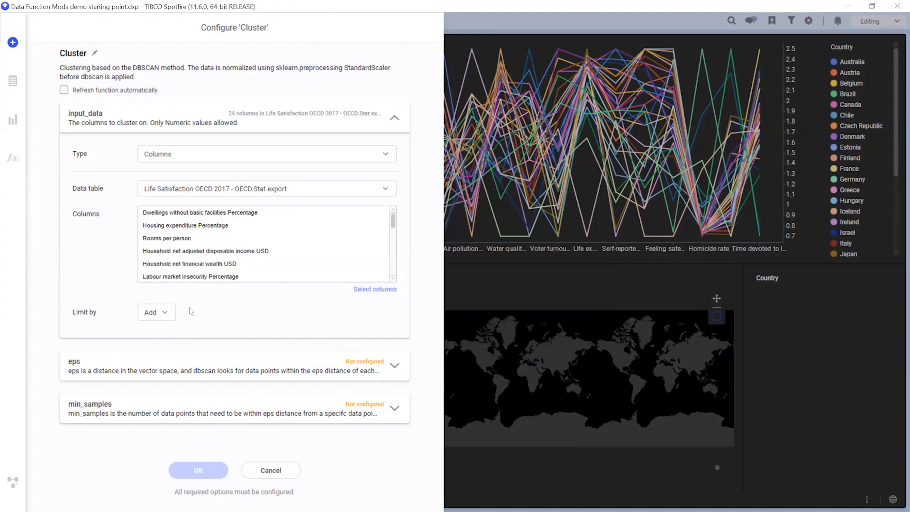
Set the function's eps to the Real value 3.2 and min_samples to the Integer value 3.
{"action": "left_click", "coordinate": [202, 366]}
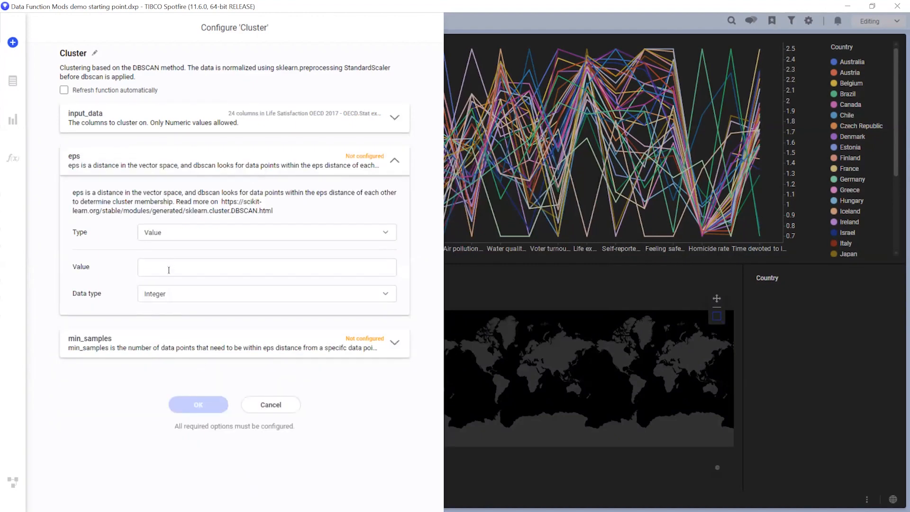
{"action": "left_click", "coordinate": [170, 296]}
{"action": "left_click", "coordinate": [166, 329]}
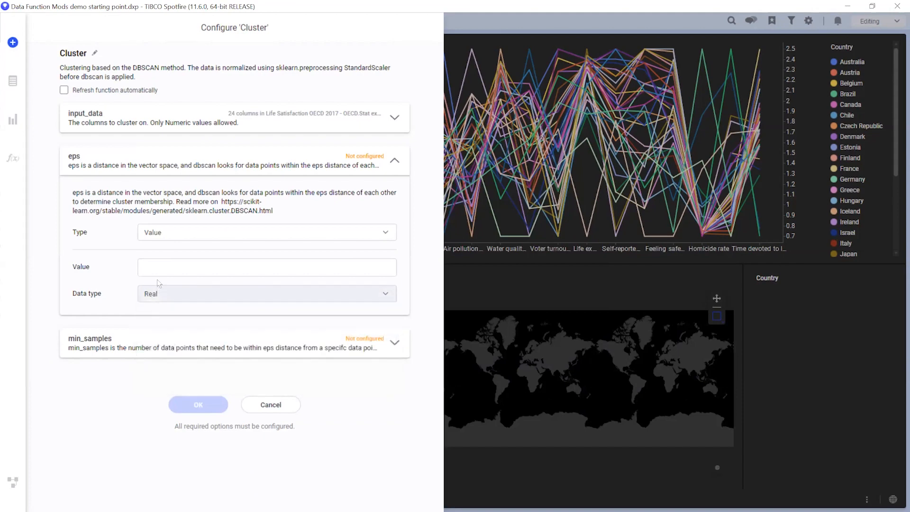
{"action": "left_click", "coordinate": [171, 273]}
{"action": "type", "text": "3.2"}
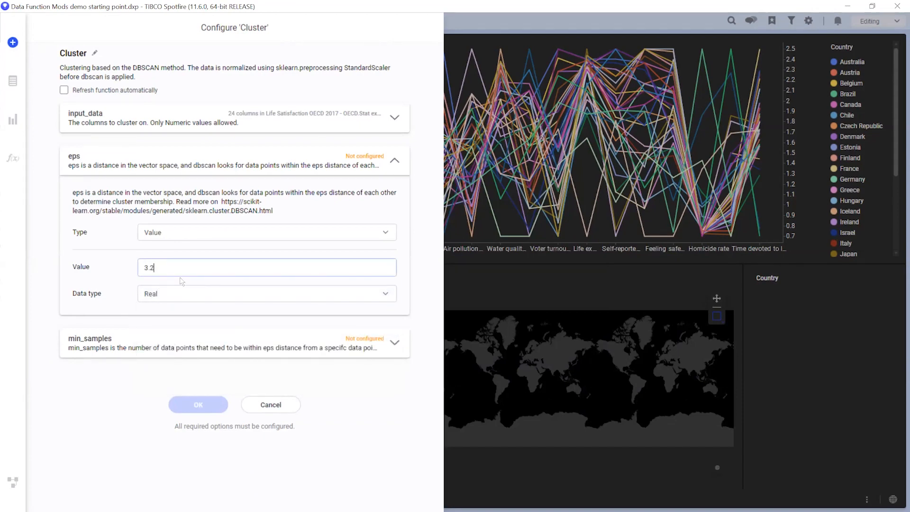
{"action": "left_click", "coordinate": [222, 347]}
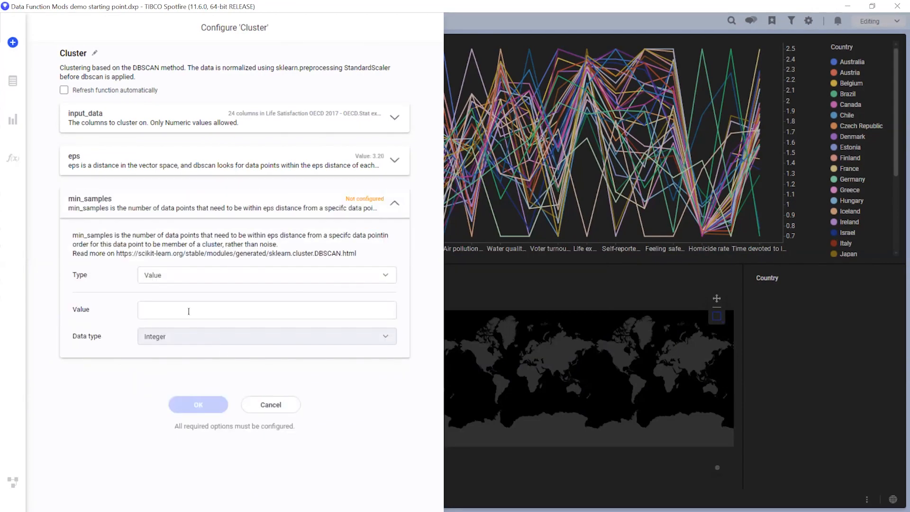
{"action": "left_click", "coordinate": [181, 309]}
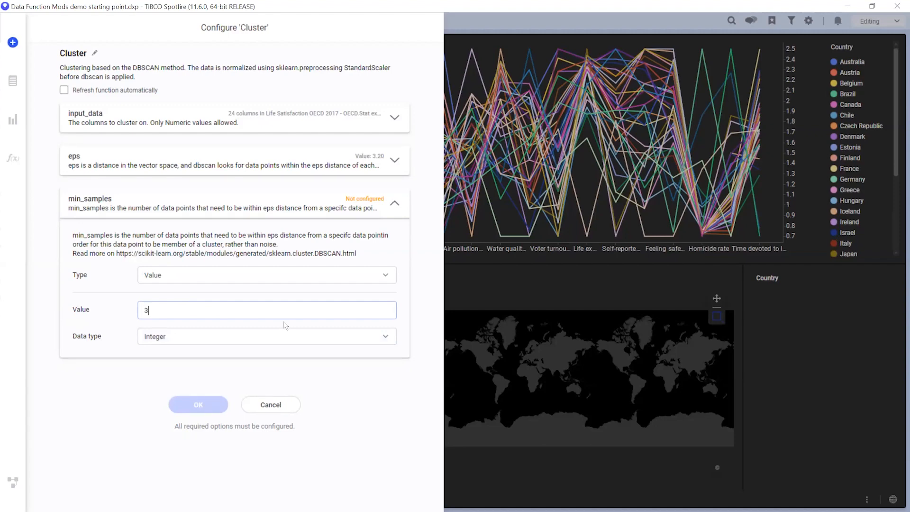
Run the Cluster function and add clusterID as a calculated column to the Life Satisfaction OECD 2017 data table.
{"action": "left_click", "coordinate": [204, 407]}
{"action": "left_click", "coordinate": [204, 406]}
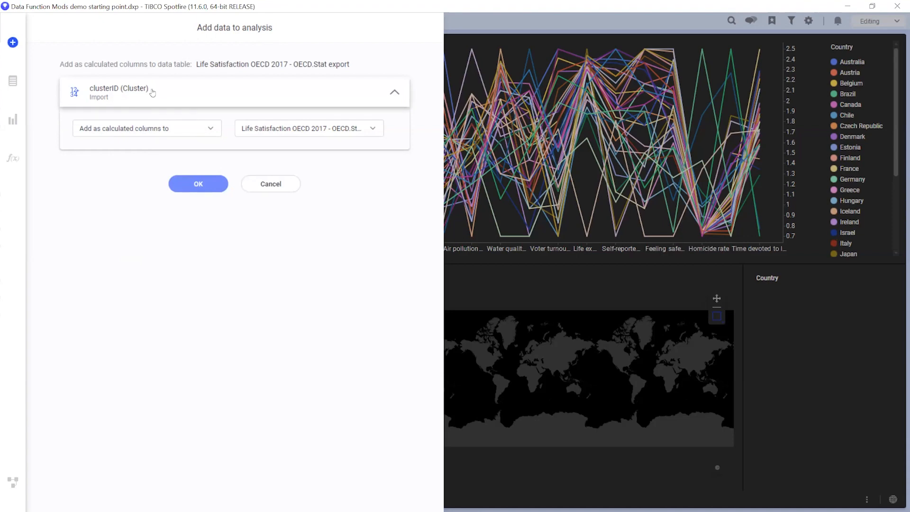
{"action": "left_click", "coordinate": [202, 190]}
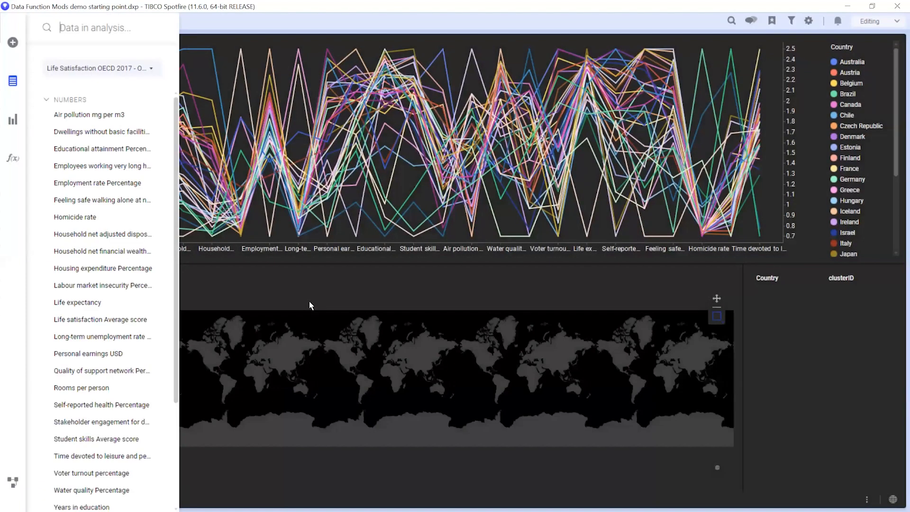
Color the line chart by the clusterID column instead of Country.
{"action": "scroll", "coordinate": [162, 310], "scroll_direction": "down", "scroll_amount": 3}
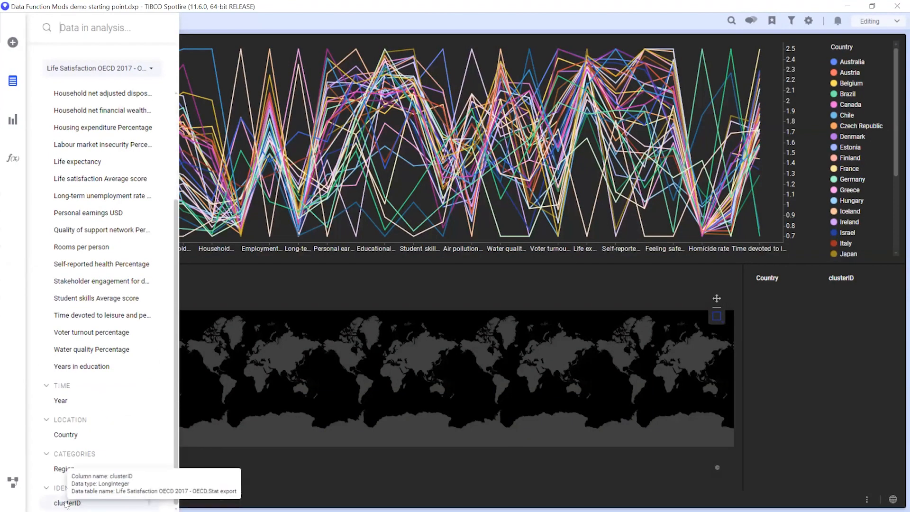
{"action": "left_click_drag", "start_coordinate": [86, 503], "coordinate": [407, 154]}
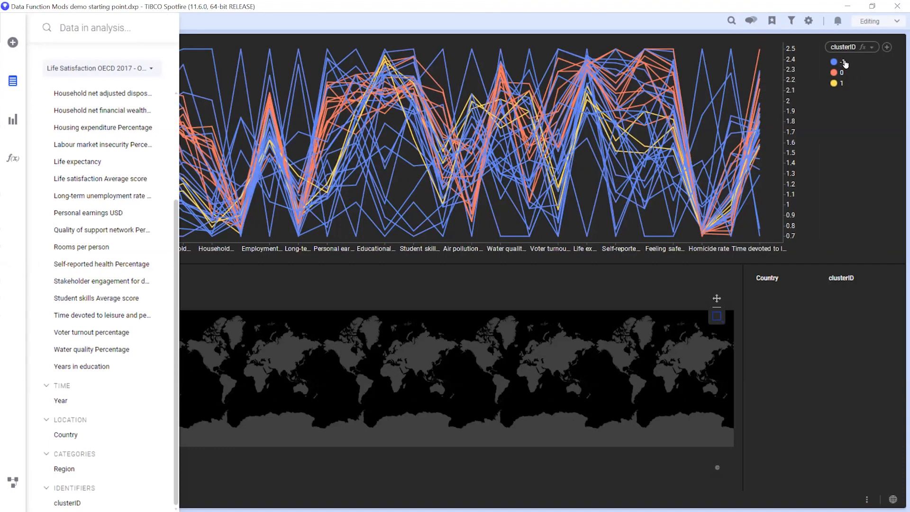
Mark clusters -1, 0 and 1 one by one to inspect their countries, and clear the marking.
{"action": "left_click", "coordinate": [844, 63]}
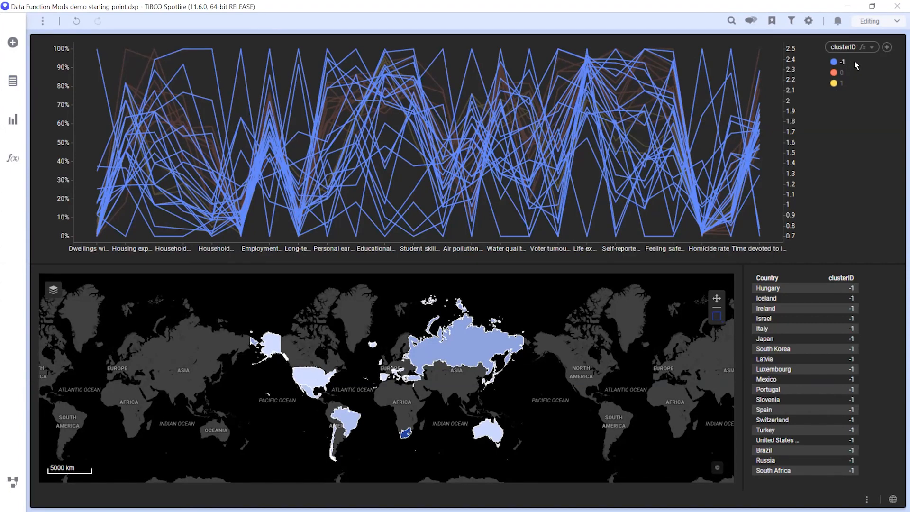
{"action": "left_click", "coordinate": [843, 73]}
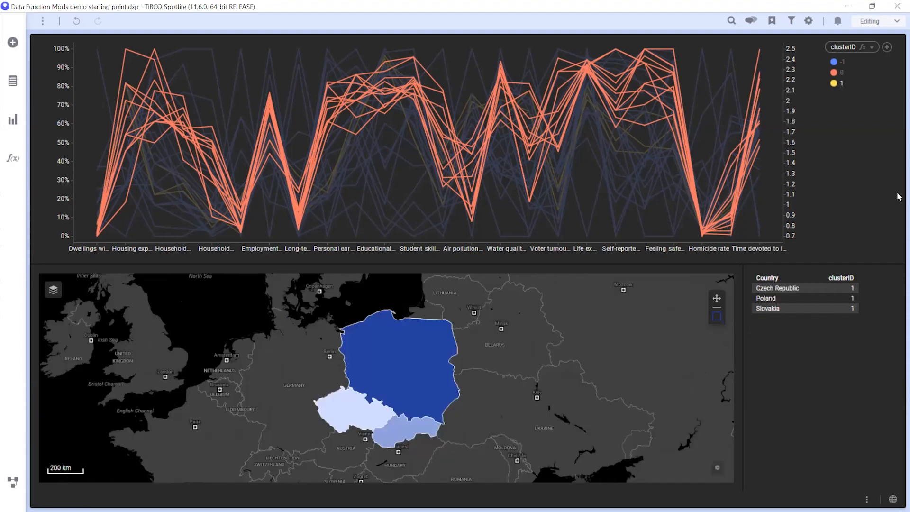
{"action": "left_click", "coordinate": [874, 114]}
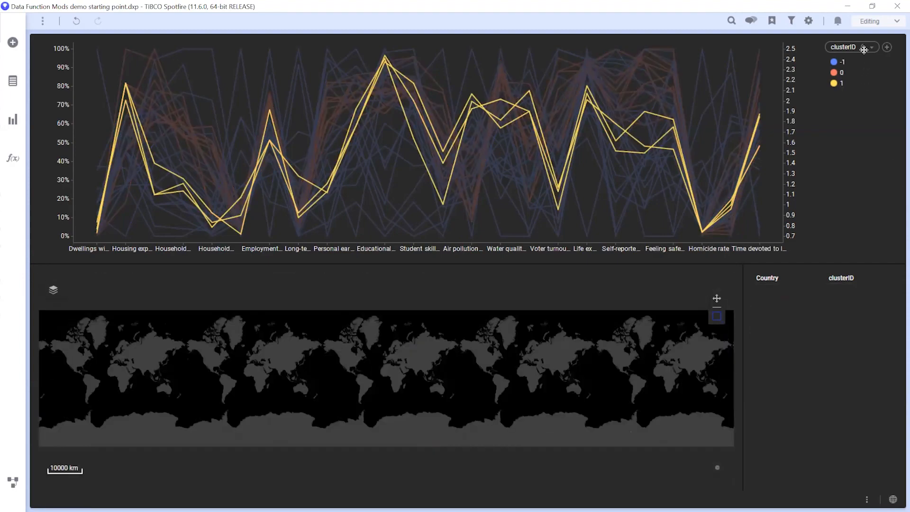
Change the Cluster function's eps to 2.9 and min_samples to 2, and refresh the clustering.
{"action": "left_click", "coordinate": [864, 53]}
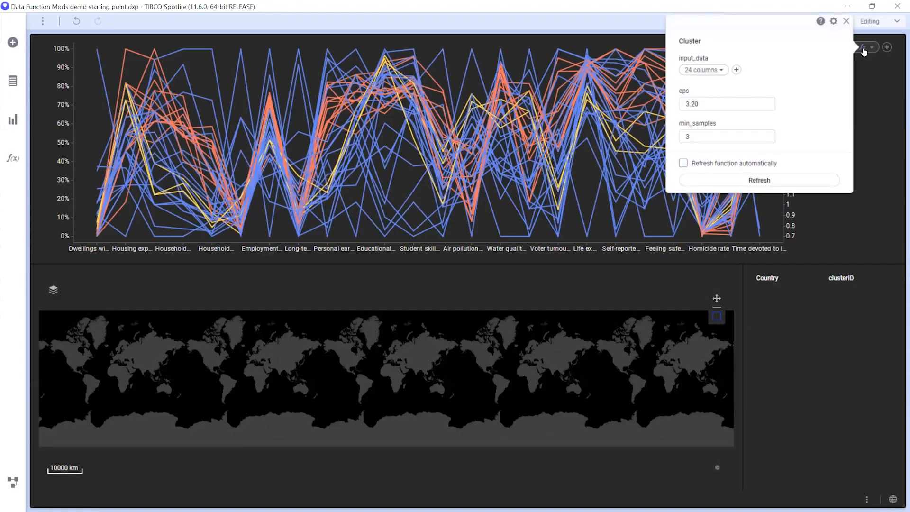
{"action": "left_click", "coordinate": [708, 104]}
{"action": "type", "text": "2.9"}
{"action": "left_click", "coordinate": [696, 138]}
{"action": "left_click", "coordinate": [761, 182]}
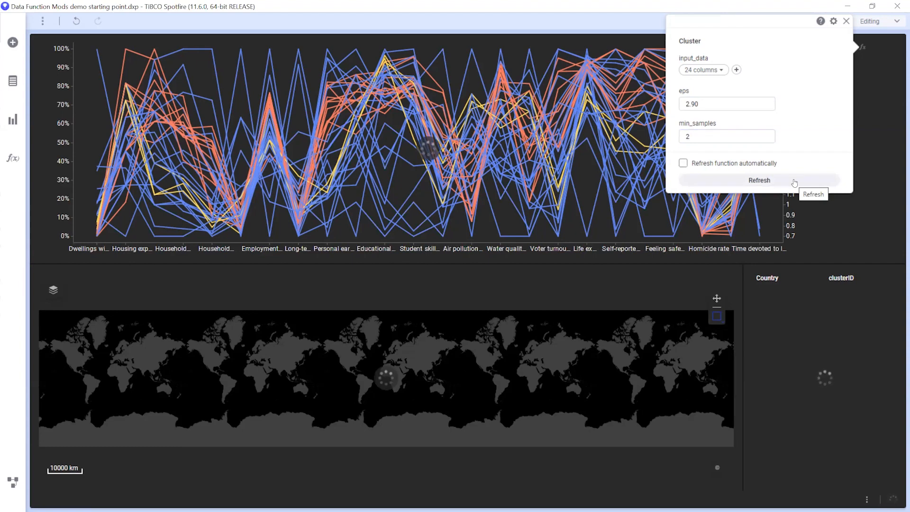
{"action": "left_click", "coordinate": [869, 132]}
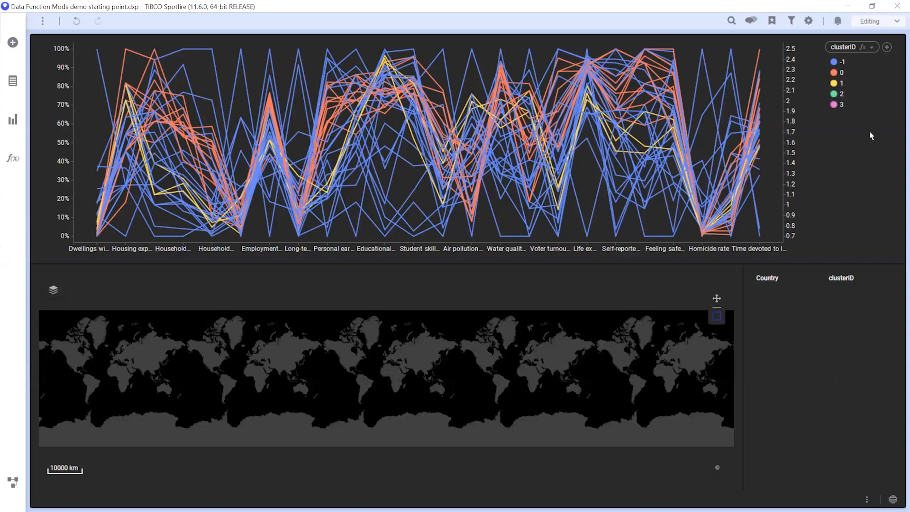
Mark clusters 3, 2, 1 and 0 one by one to inspect the countries in each refreshed cluster.
{"action": "left_click", "coordinate": [842, 106]}
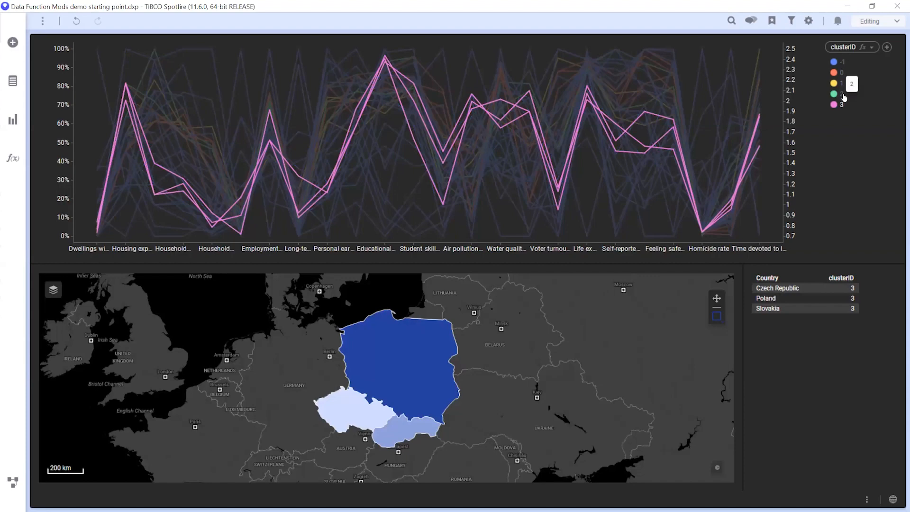
{"action": "left_click", "coordinate": [843, 94]}
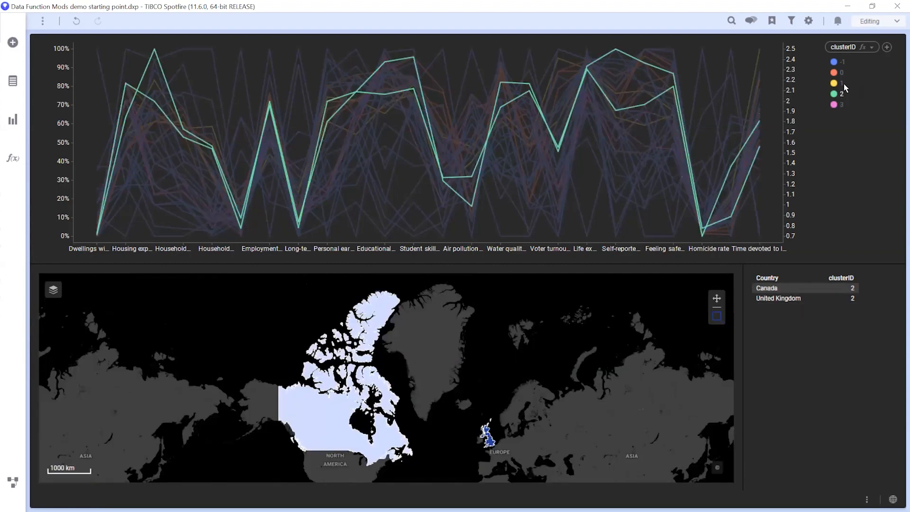
{"action": "left_click", "coordinate": [843, 83]}
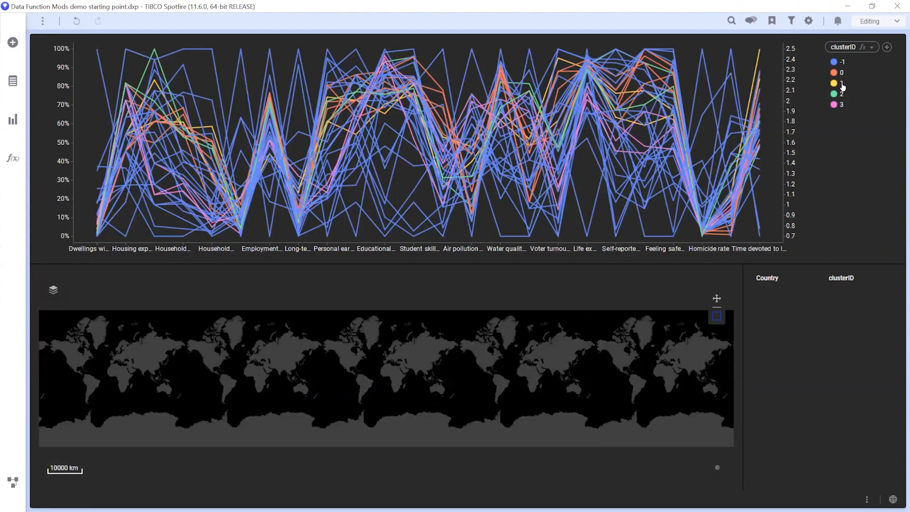
{"action": "left_click", "coordinate": [842, 73]}
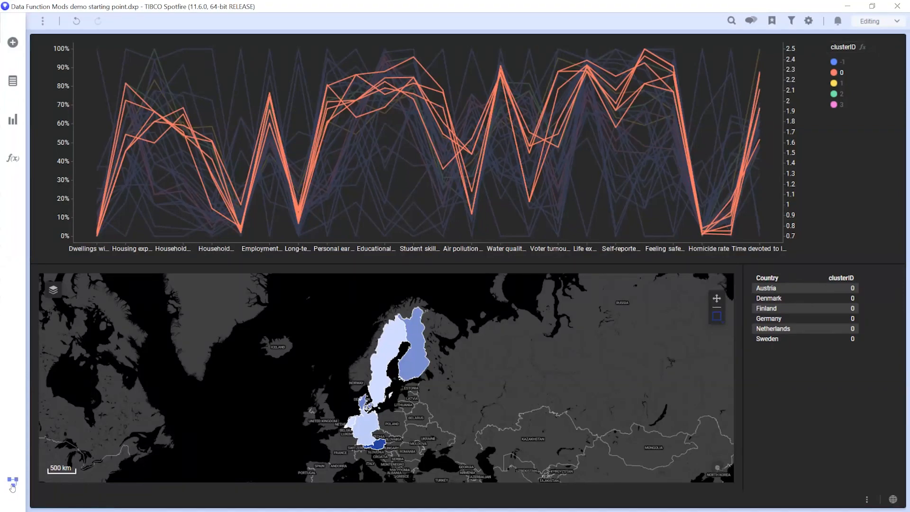
Display the Cluster data function in the data canvas instead of the Life Satisfaction data table.
{"action": "left_click", "coordinate": [12, 483]}
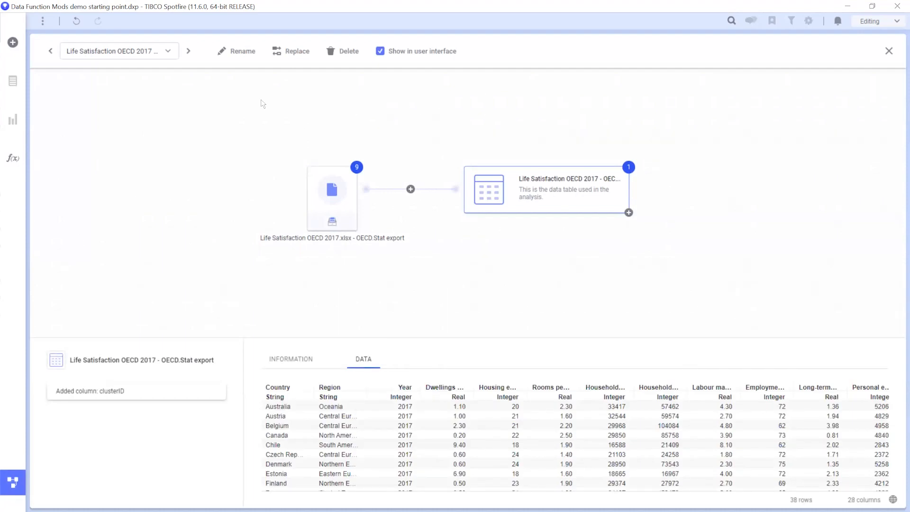
{"action": "left_click", "coordinate": [168, 52]}
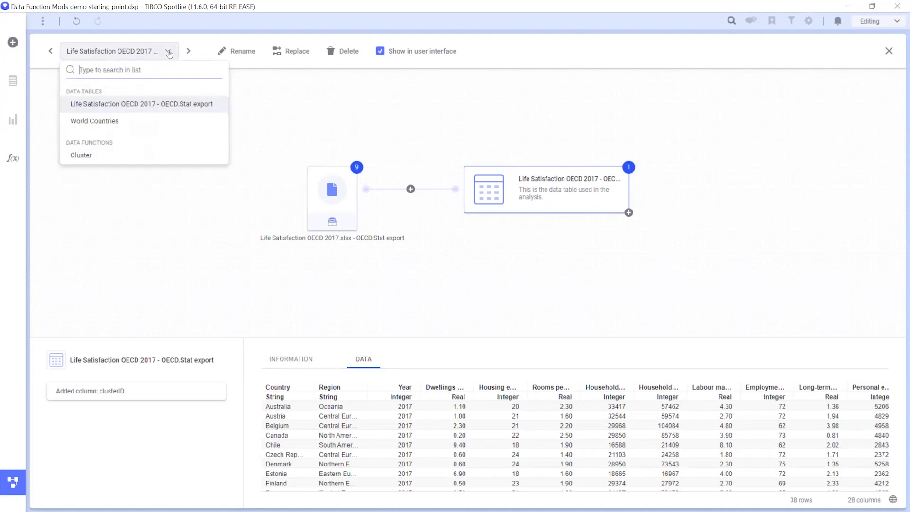
{"action": "left_click", "coordinate": [87, 159]}
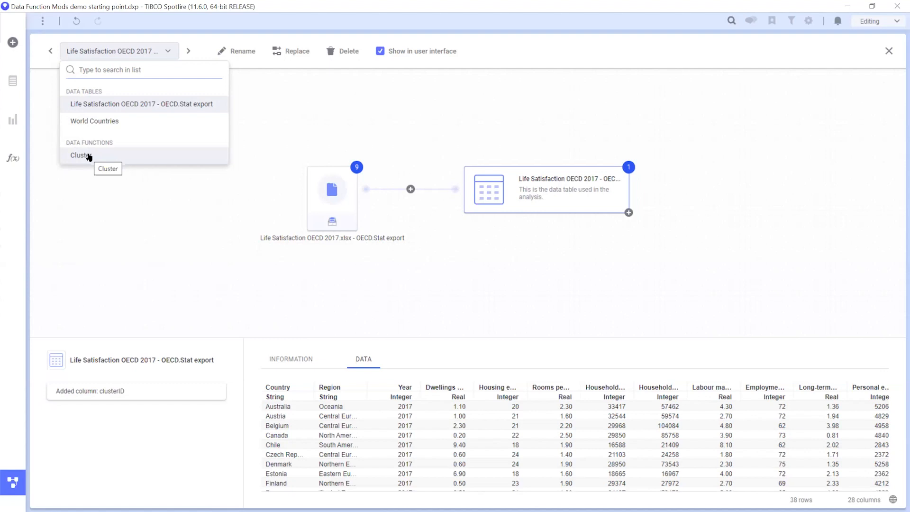
{"action": "left_click", "coordinate": [89, 157]}
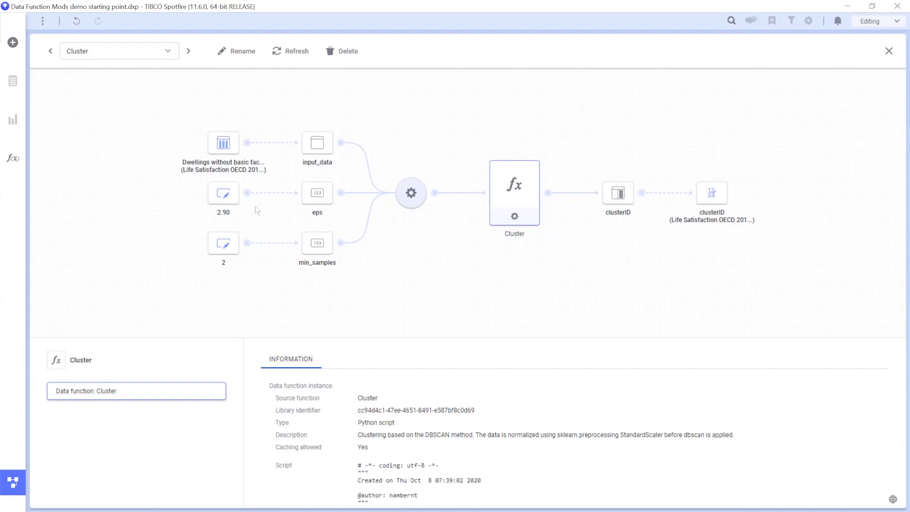
Examine the Cluster function's three inputs in the data canvas: the data columns, the eps value and the min_samples value.
{"action": "left_click", "coordinate": [224, 145]}
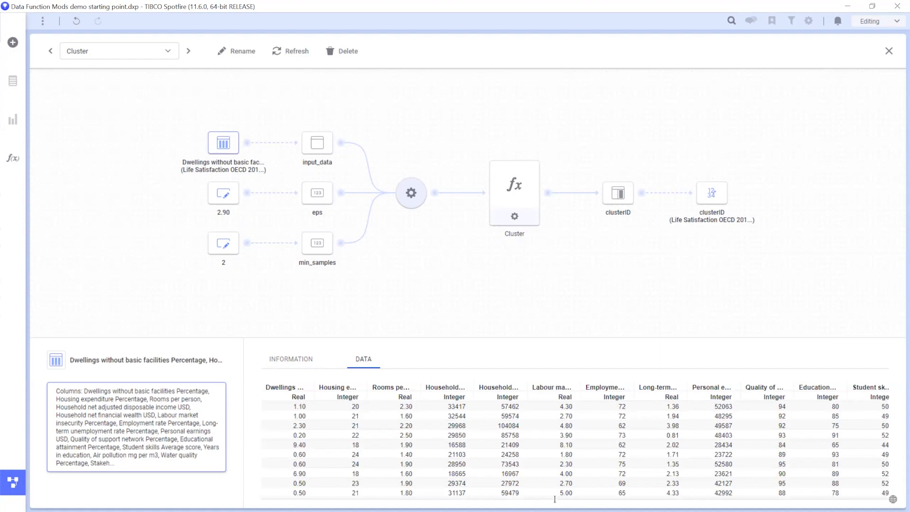
{"action": "left_click_drag", "start_coordinate": [526, 496], "coordinate": [462, 497]}
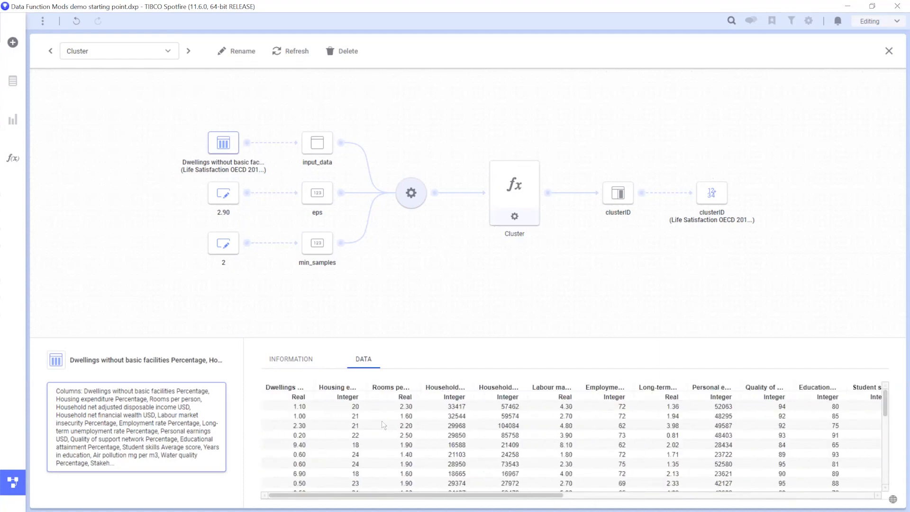
{"action": "left_click", "coordinate": [229, 196]}
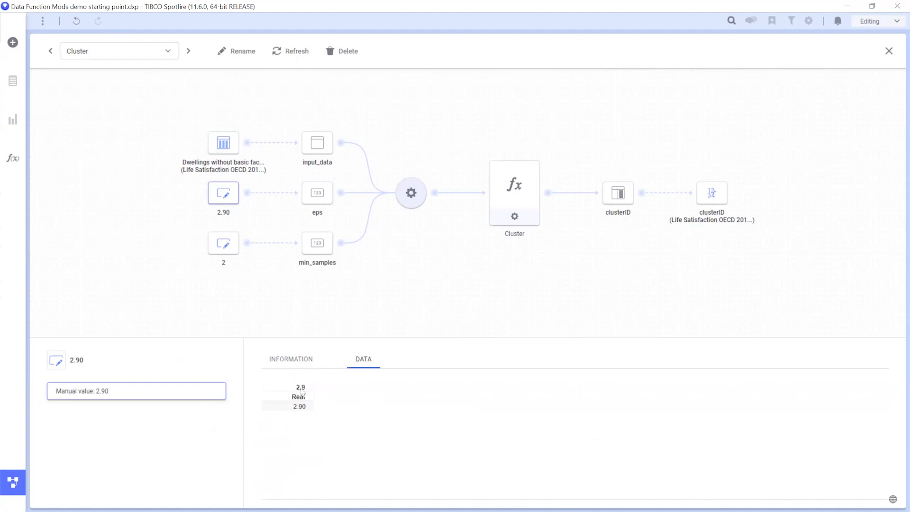
{"action": "left_click", "coordinate": [224, 248]}
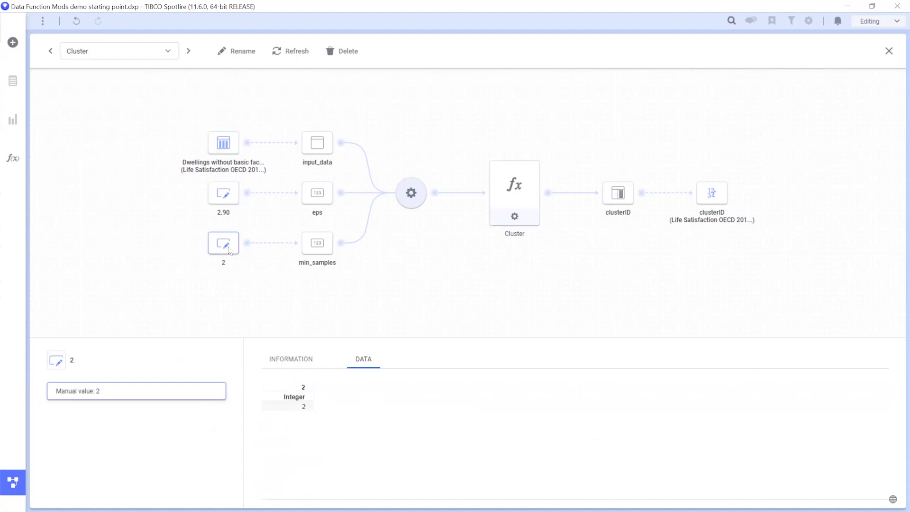
Review the input_data column mapping in the Cluster function's configuration and leave it without applying changes.
{"action": "left_click", "coordinate": [411, 194]}
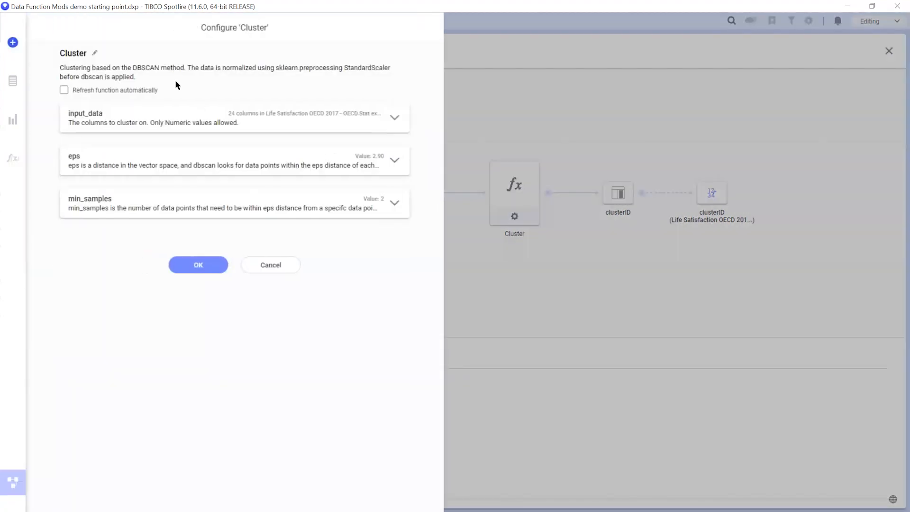
{"action": "left_click", "coordinate": [395, 118]}
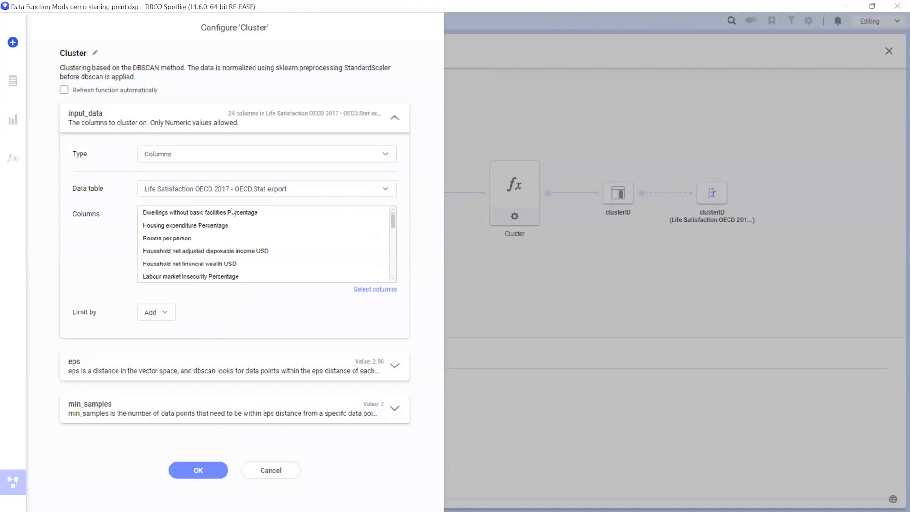
{"action": "left_click", "coordinate": [270, 470]}
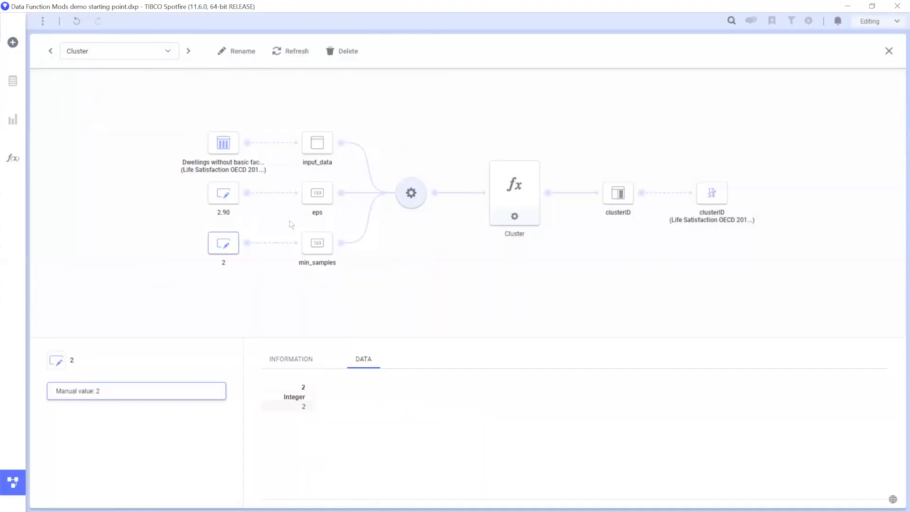
Review the Cluster function's details and its Python script in the script editor, and close the editor.
{"action": "left_click", "coordinate": [514, 195]}
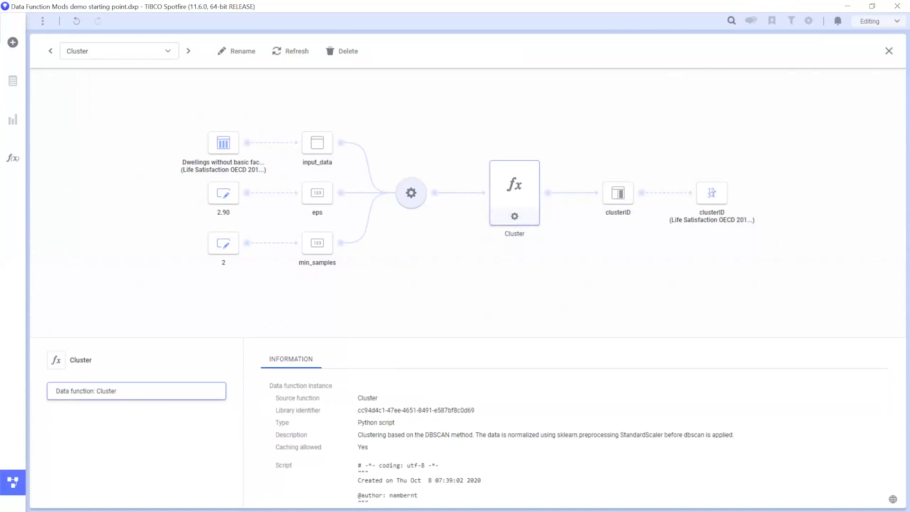
{"action": "left_click", "coordinate": [514, 217]}
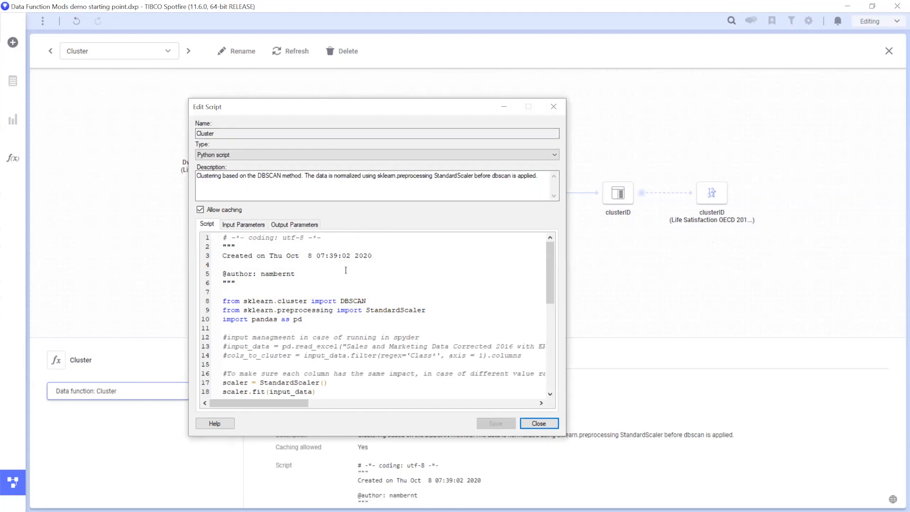
{"action": "scroll", "coordinate": [345, 271], "scroll_direction": "down", "scroll_amount": 1}
{"action": "scroll", "coordinate": [346, 271], "scroll_direction": "up", "scroll_amount": 1}
{"action": "left_click", "coordinate": [539, 423]}
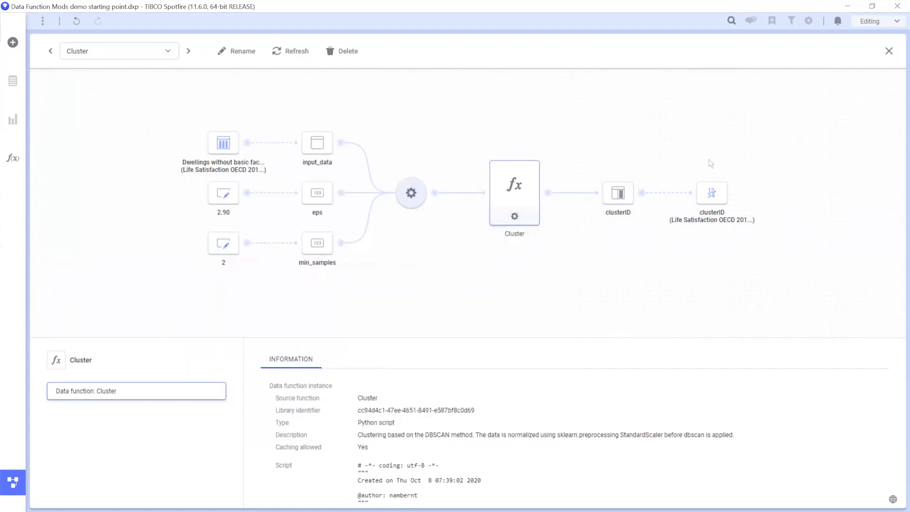
Inspect the Cluster function's clusterID output and its column in the Life Satisfaction table, and leave the data canvas.
{"action": "left_click", "coordinate": [632, 196]}
{"action": "left_click", "coordinate": [703, 195]}
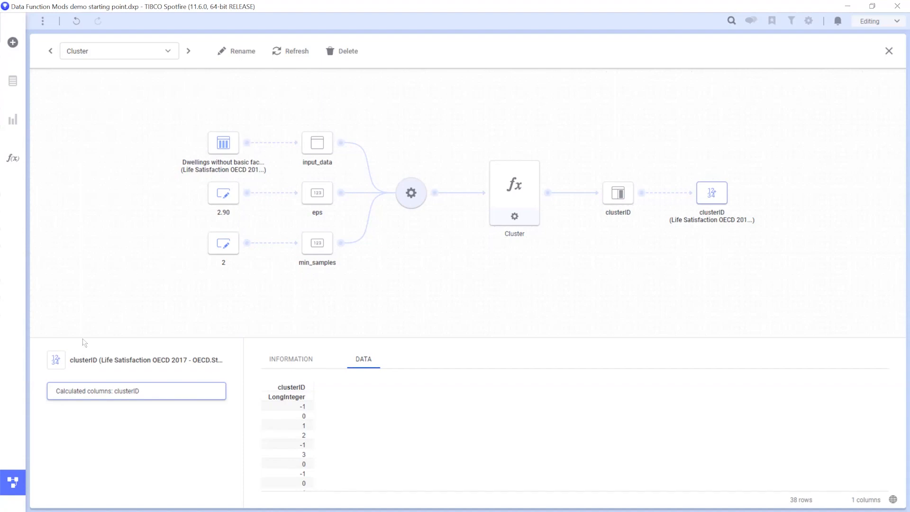
{"action": "left_click", "coordinate": [16, 486]}
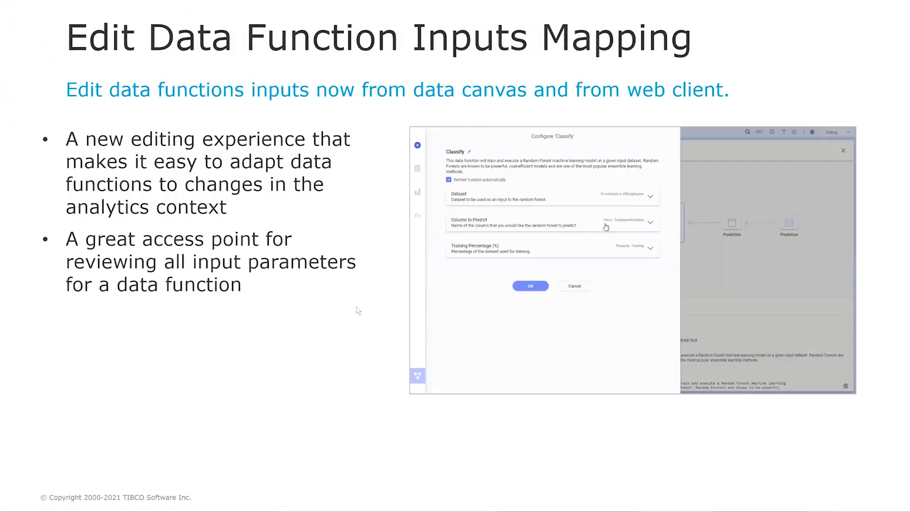
{"action": "left_click", "coordinate": [359, 309]}
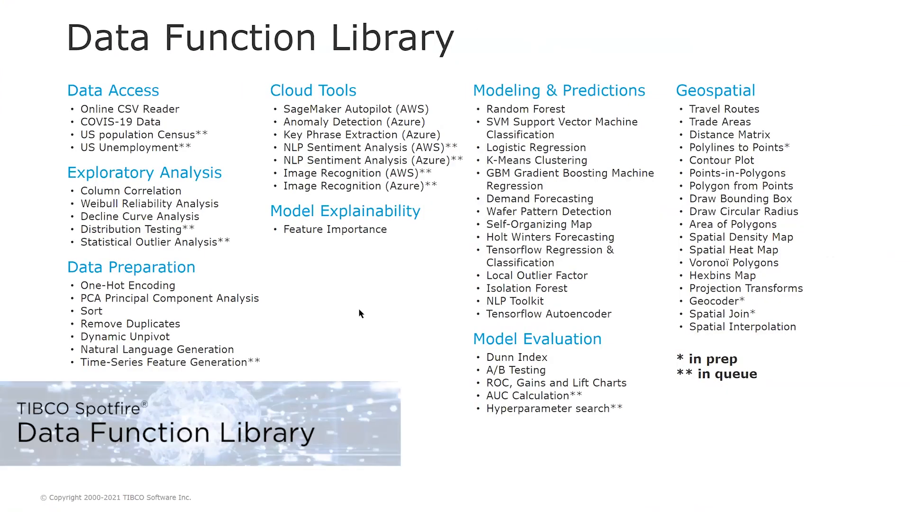